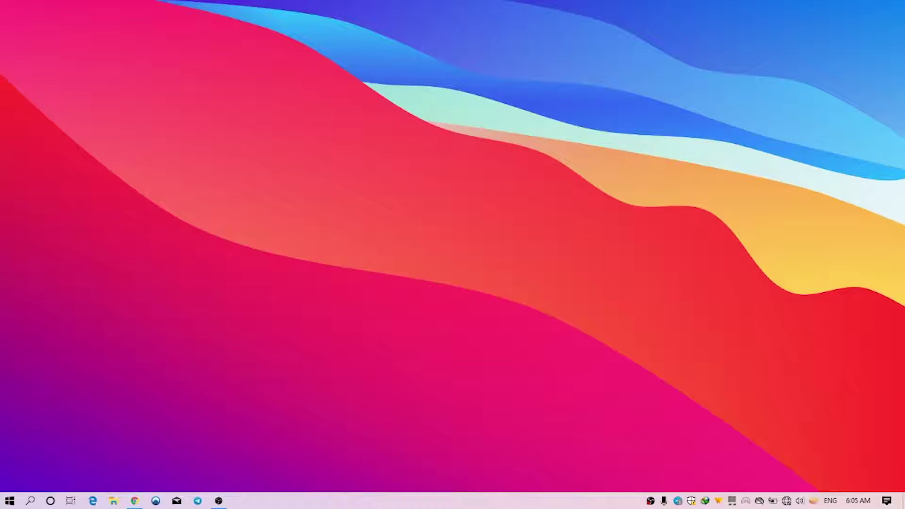
Open the Troubleshoot page in the Update & Security section of Windows Settings.
{"action": "key", "text": "super"}
{"action": "type", "text": "setti"}
{"action": "key", "text": "Return"}
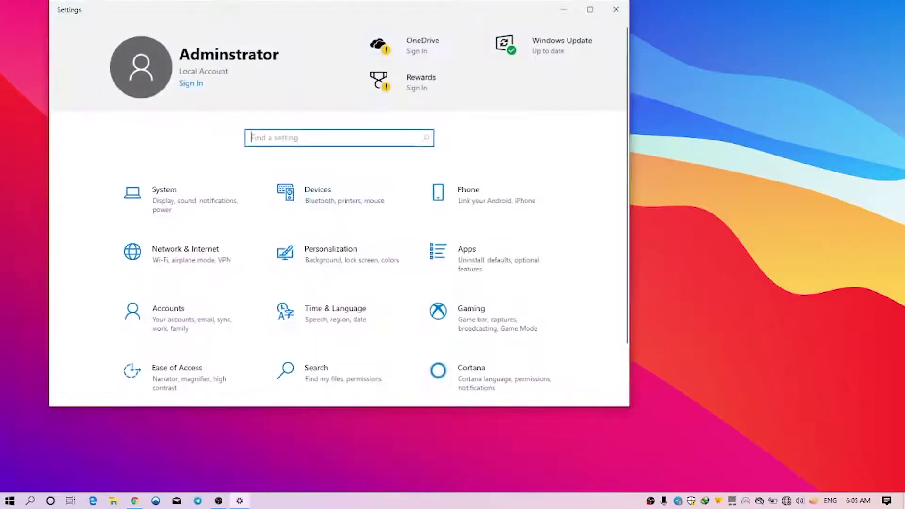
{"action": "scroll", "coordinate": [339, 212], "scroll_direction": "down", "scroll_amount": 2}
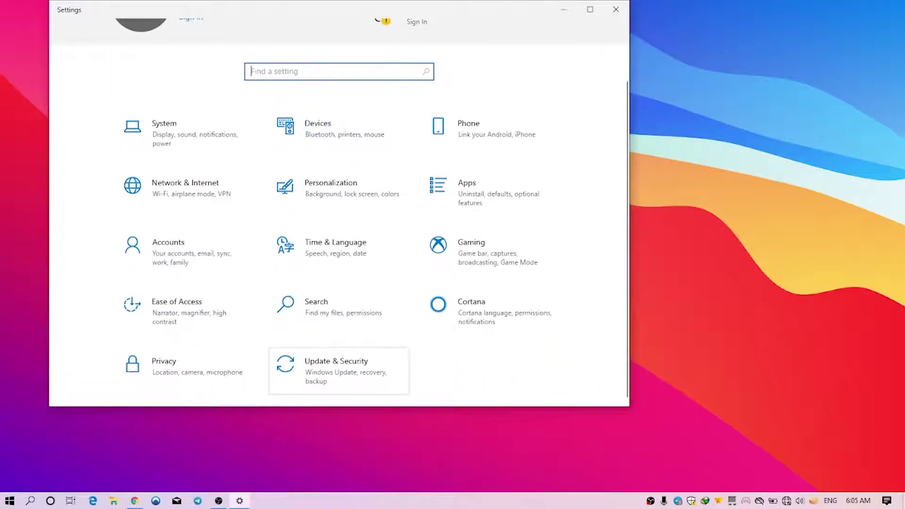
{"action": "left_click", "coordinate": [339, 370]}
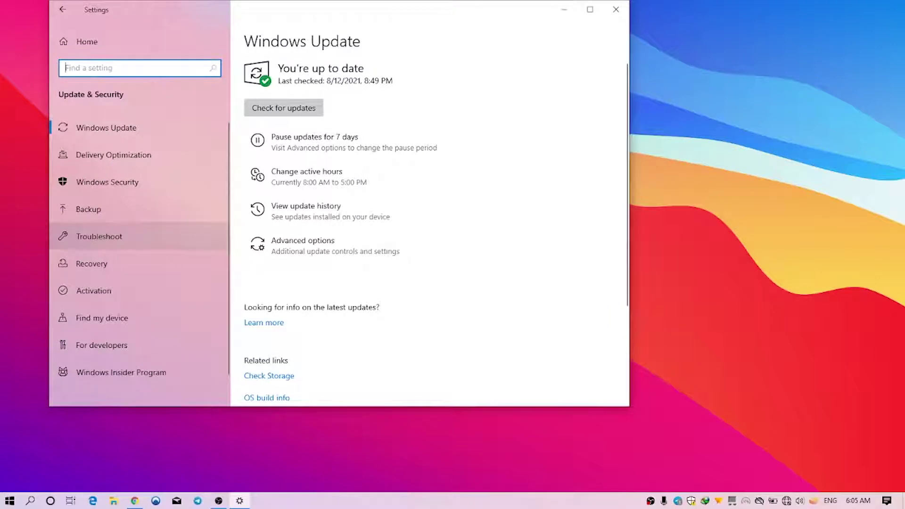
{"action": "left_click", "coordinate": [99, 236]}
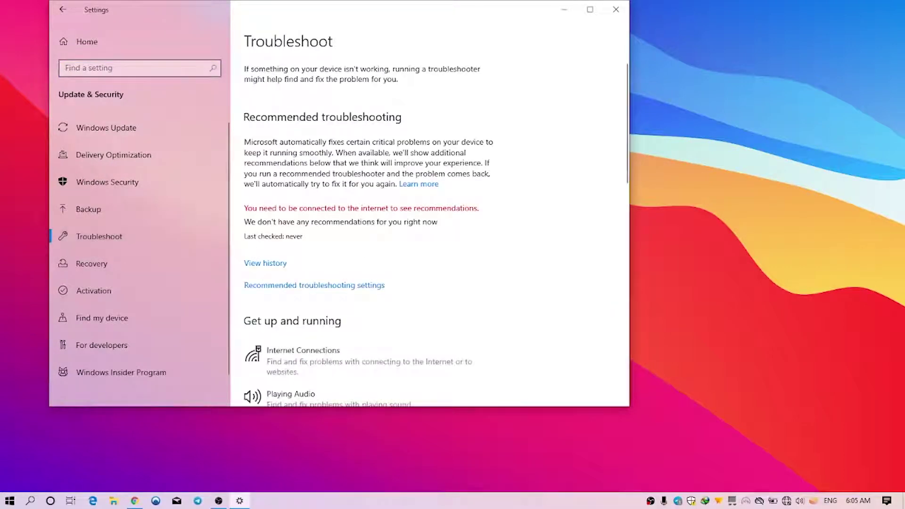
Run the Windows Update troubleshooter with the Settings window minimized, and dismiss the troubleshooter.
{"action": "scroll", "coordinate": [429, 226], "scroll_direction": "down", "scroll_amount": 5}
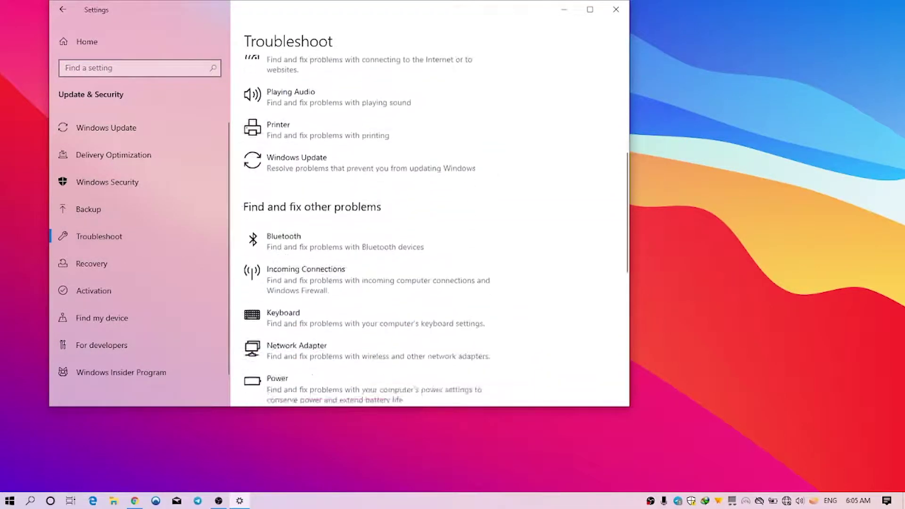
{"action": "scroll", "coordinate": [368, 203], "scroll_direction": "up", "scroll_amount": 1}
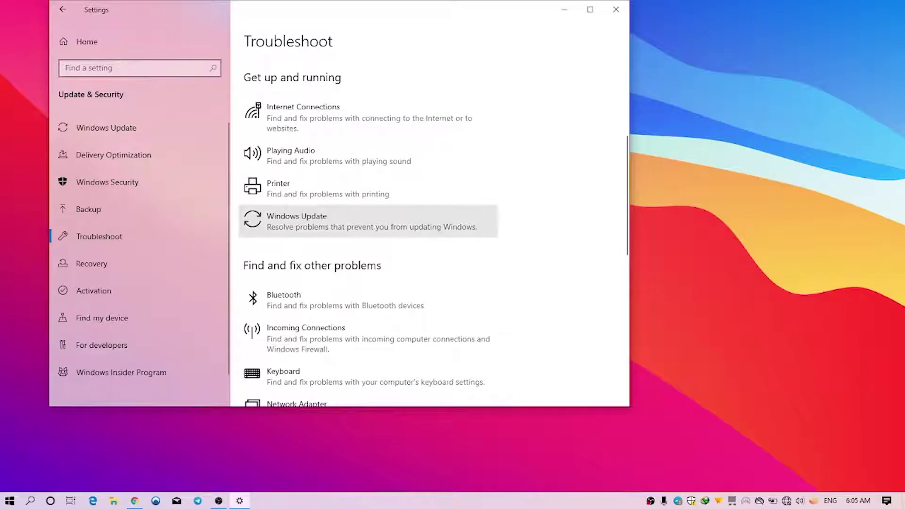
{"action": "left_click", "coordinate": [368, 221]}
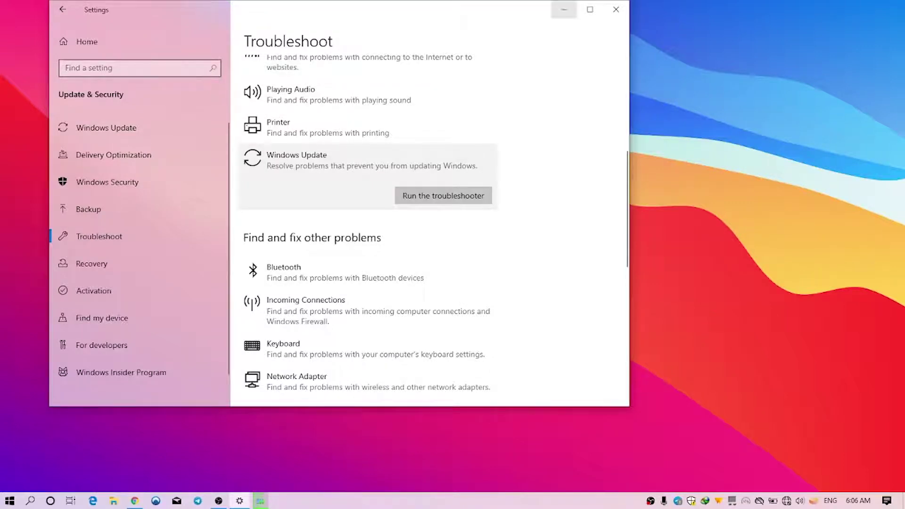
{"action": "left_click", "coordinate": [563, 9]}
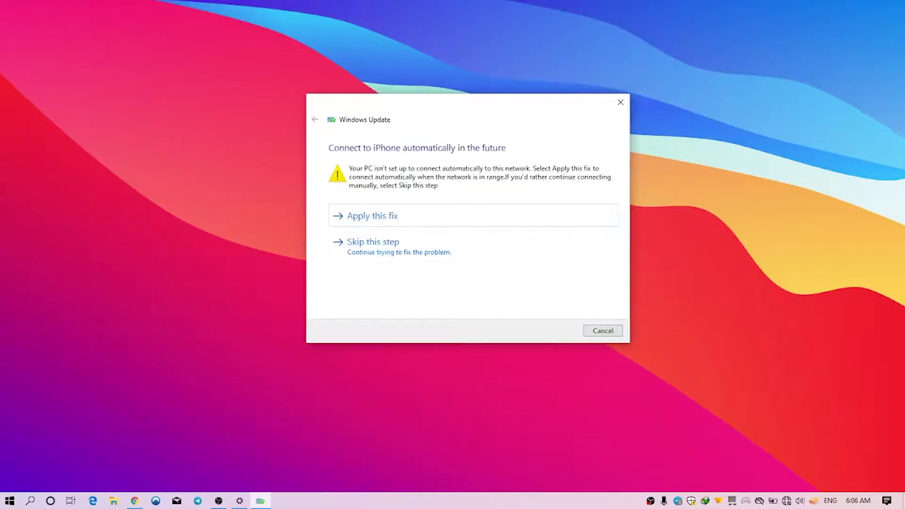
{"action": "key", "text": "Escape"}
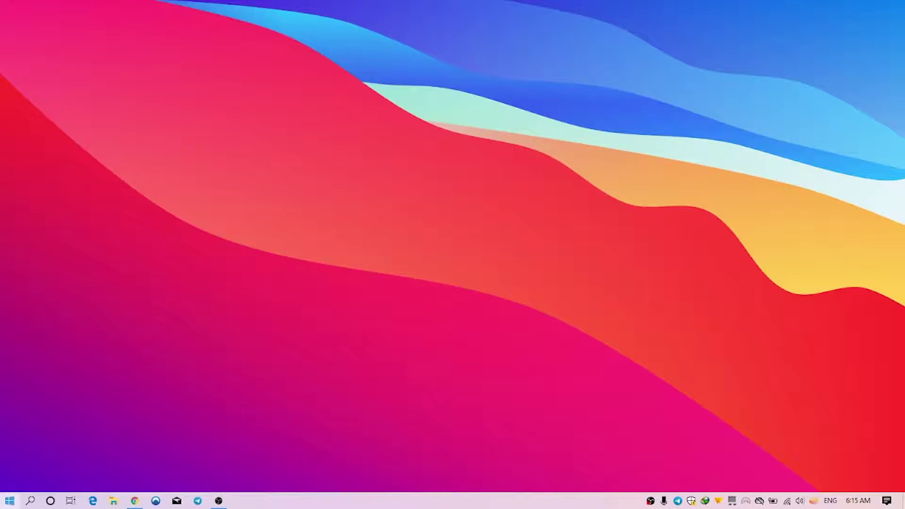
Run DISM /Online /Cleanup-Image /RestoreHealth in an administrator Windows PowerShell window.
{"action": "right_click", "coordinate": [9, 501]}
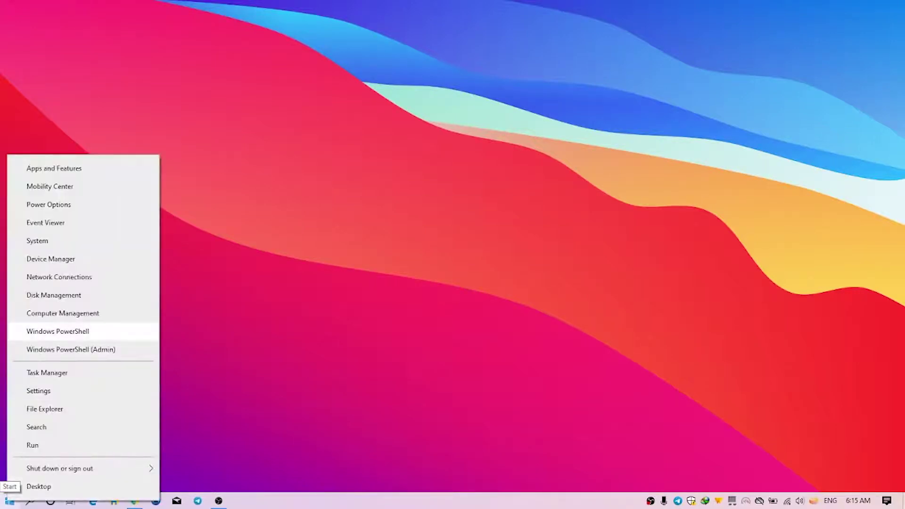
{"action": "left_click", "coordinate": [71, 349]}
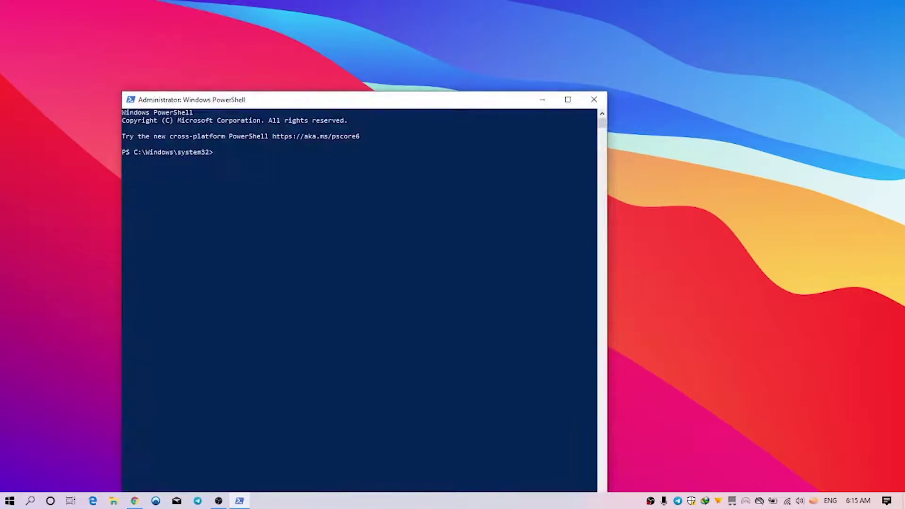
{"action": "type", "text": "DISM /Online /Clean"}
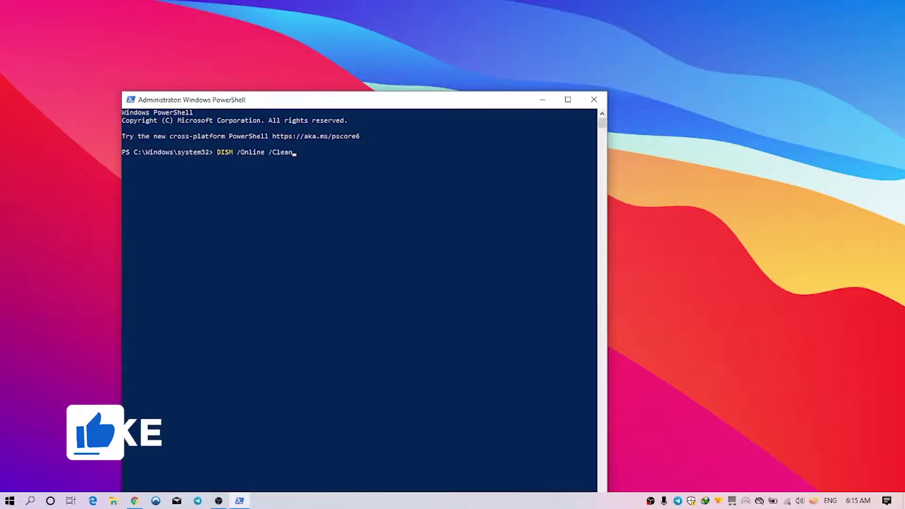
{"action": "type", "text": "up-Image /RestoreHealth"}
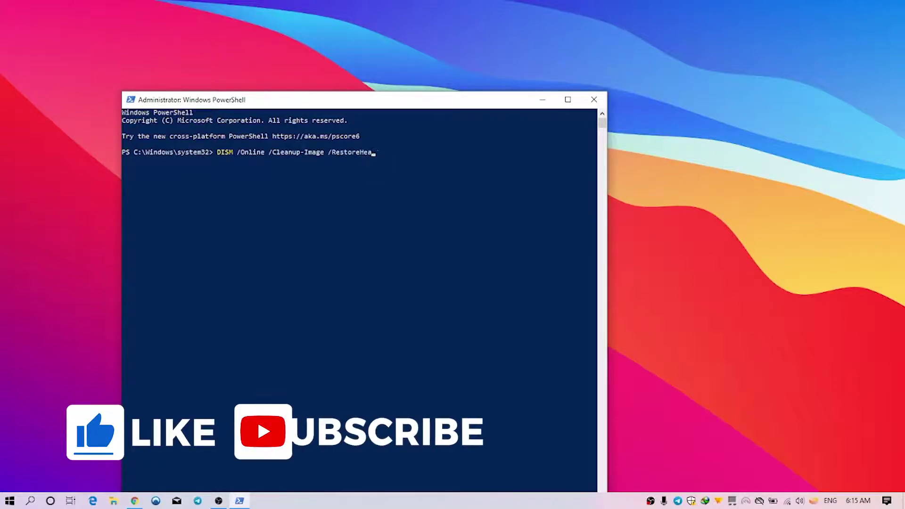
{"action": "key", "text": "Return"}
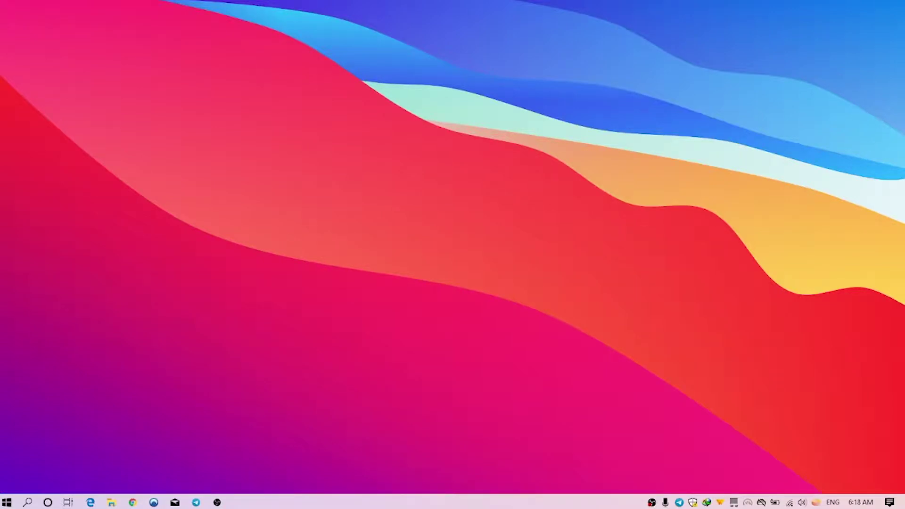
Search Control Panel for "windows features" and open the Windows Features dialog through Programs and Features.
{"action": "key", "text": "super"}
{"action": "type", "text": "cont"}
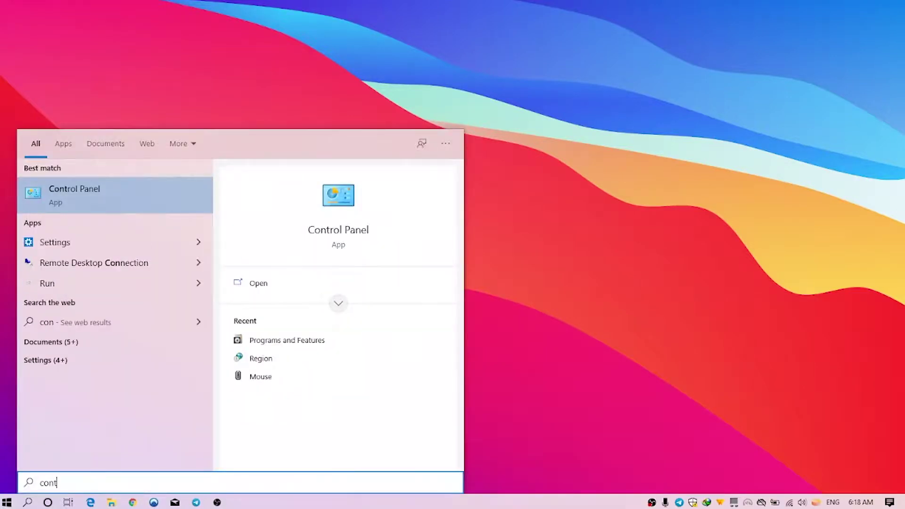
{"action": "key", "text": "Return"}
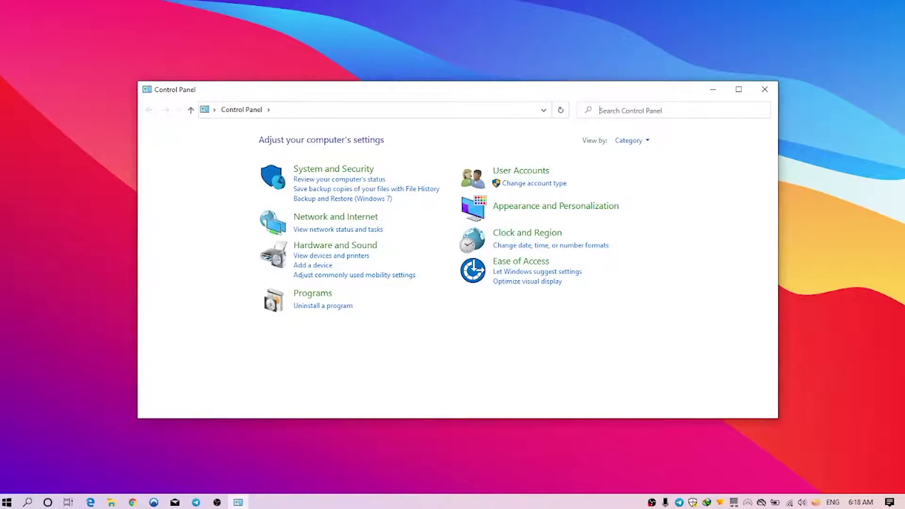
{"action": "type", "text": "windows"}
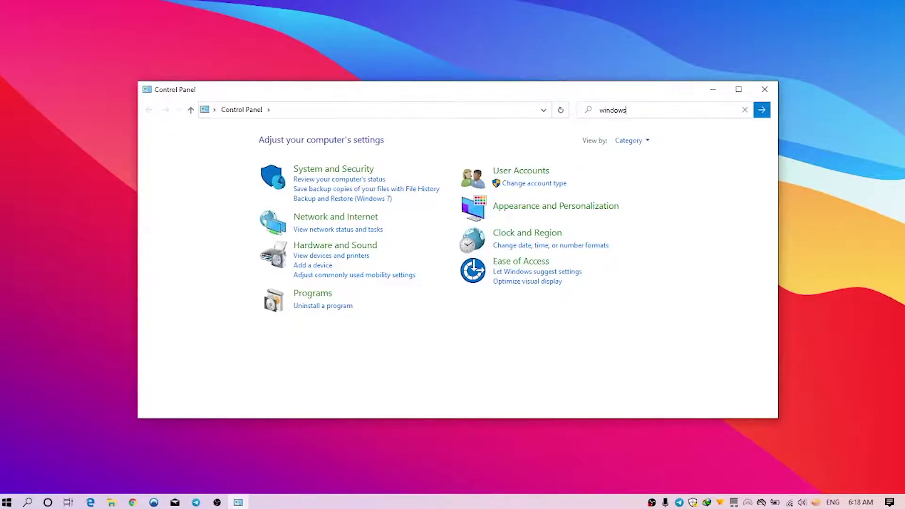
{"action": "type", "text": " features"}
{"action": "key", "text": "Return"}
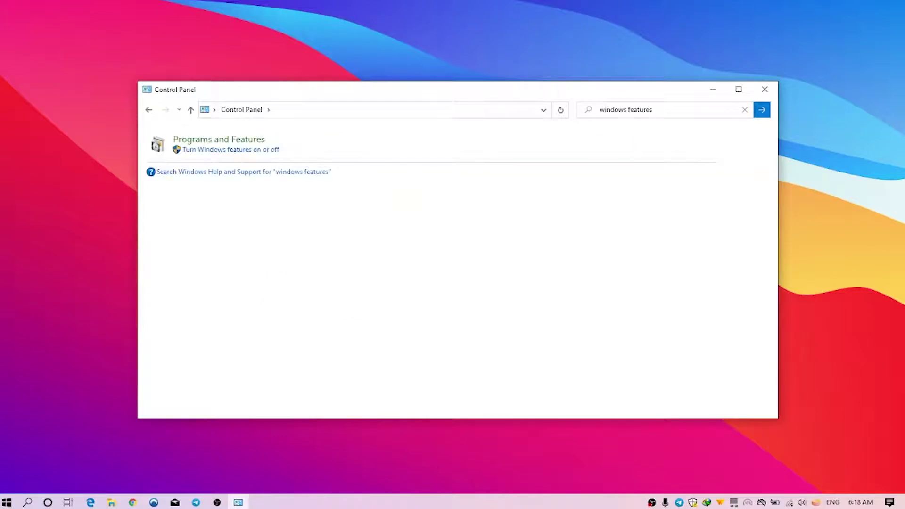
{"action": "left_click", "coordinate": [219, 139]}
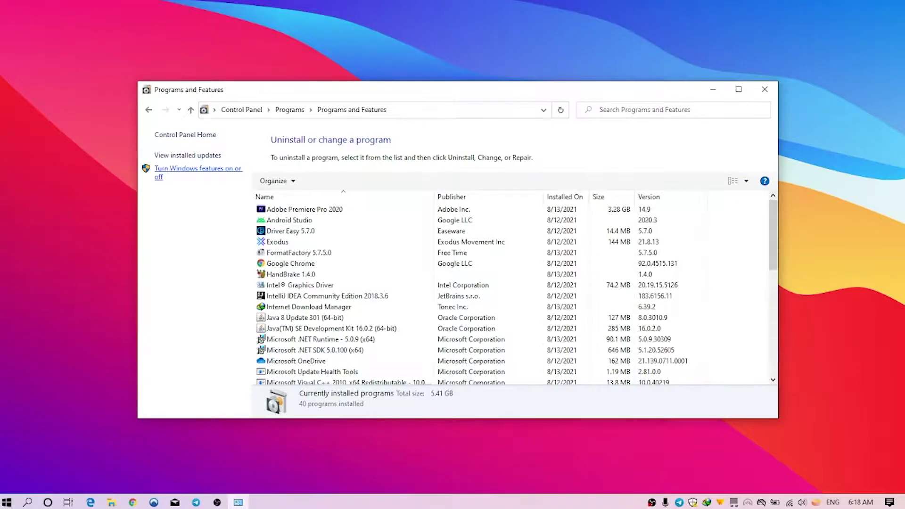
{"action": "left_click", "coordinate": [198, 168]}
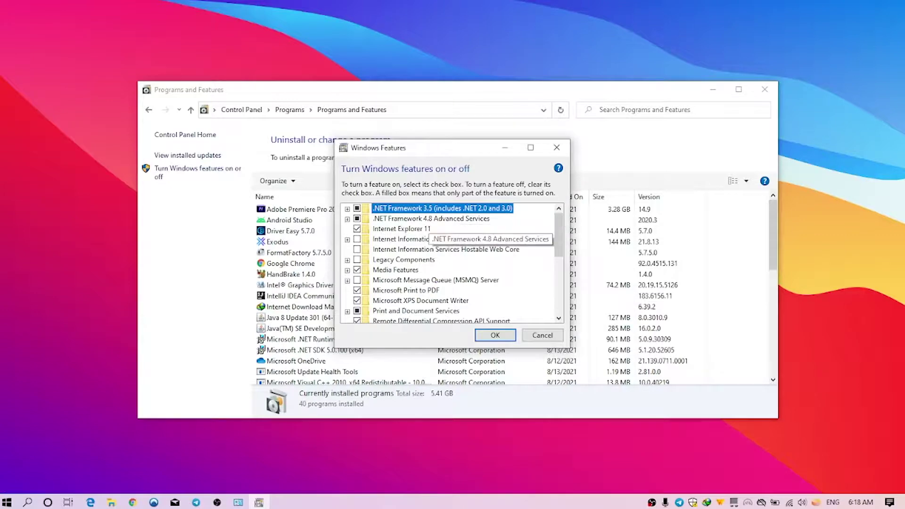
Turn off .NET Framework 3.5 and .NET Framework 4.8 Advanced Services, apply the change and close the windows.
{"action": "key", "text": "space"}
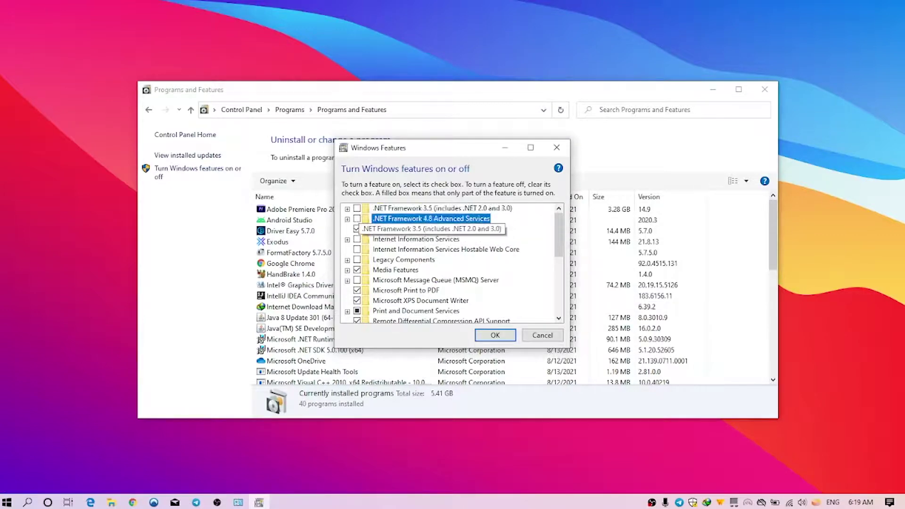
{"action": "scroll", "coordinate": [450, 264], "scroll_direction": "down", "scroll_amount": 3}
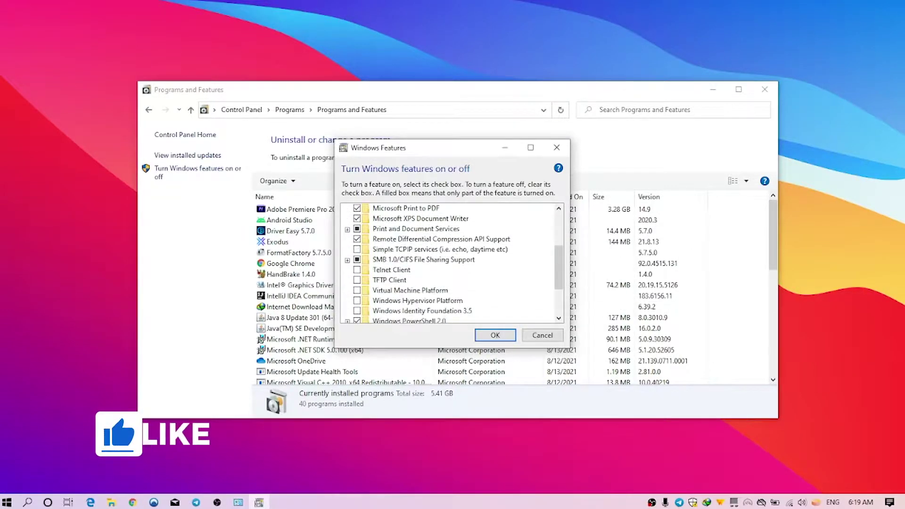
{"action": "key", "text": "Return"}
{"action": "key", "text": "alt+F4"}
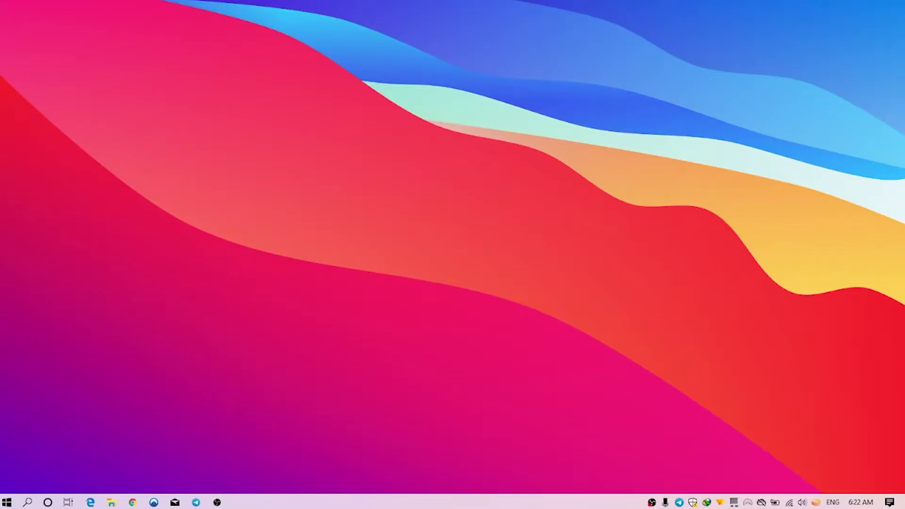
Open the Windows Defender Firewall settings for turning the firewall on or off, under System and Security in Control Panel.
{"action": "key", "text": "super"}
{"action": "type", "text": "con"}
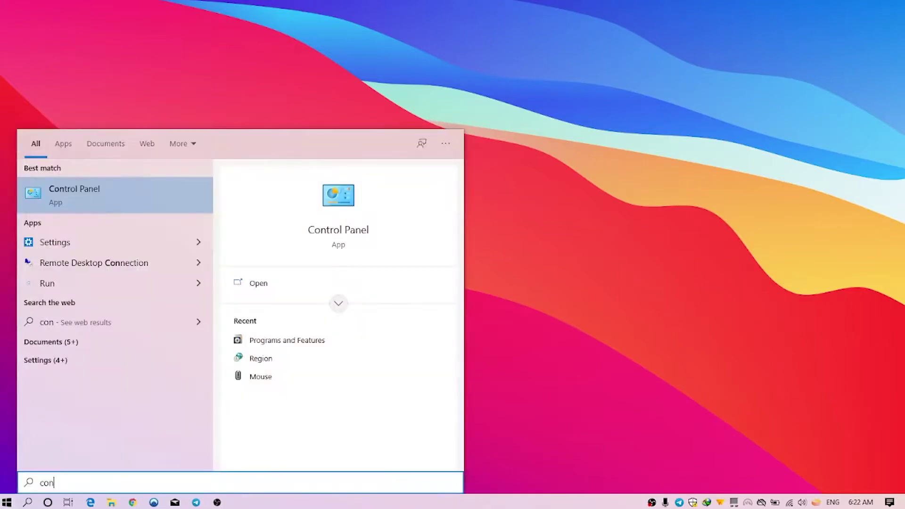
{"action": "key", "text": "Return"}
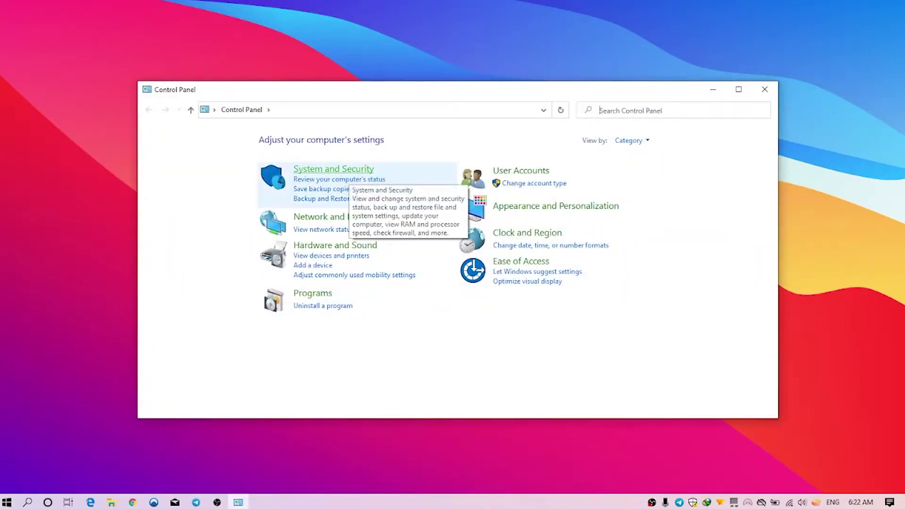
{"action": "left_click", "coordinate": [349, 169]}
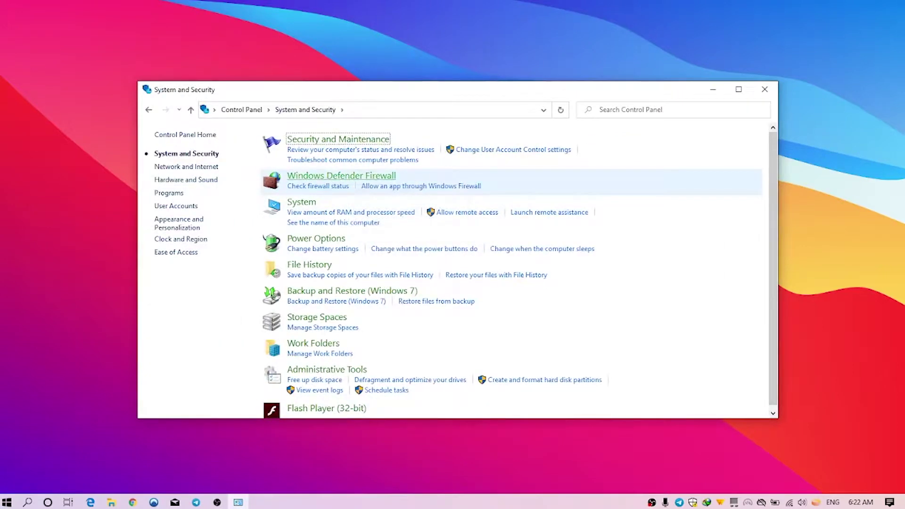
{"action": "left_click", "coordinate": [342, 175]}
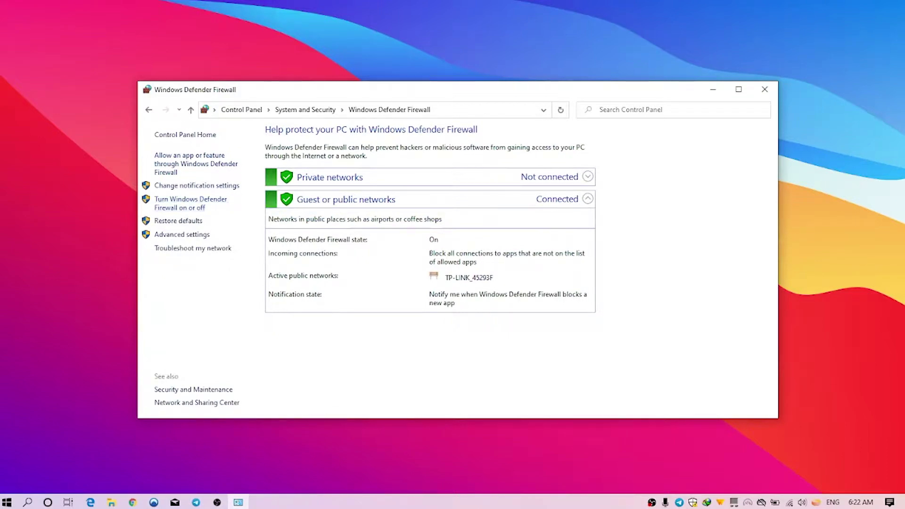
{"action": "left_click", "coordinate": [190, 199]}
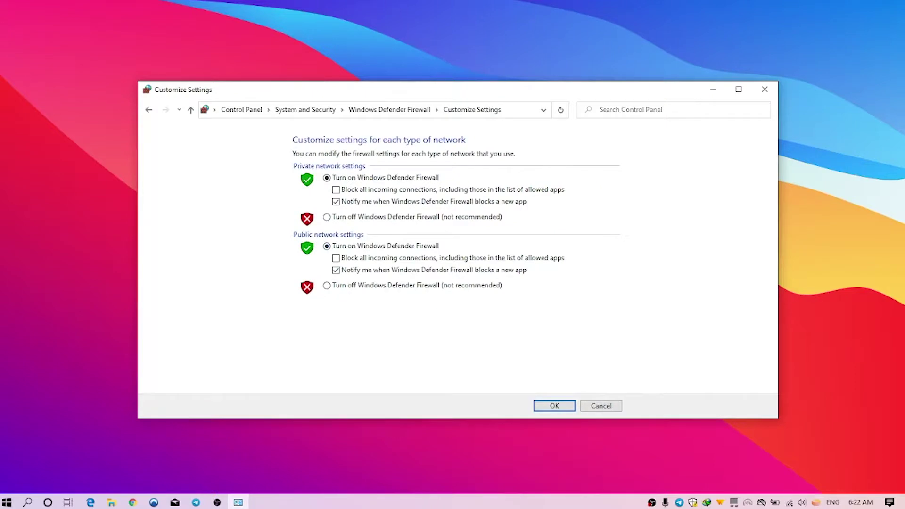
Turn off Windows Defender Firewall for both private and public networks, and close Control Panel.
{"action": "left_click", "coordinate": [327, 216]}
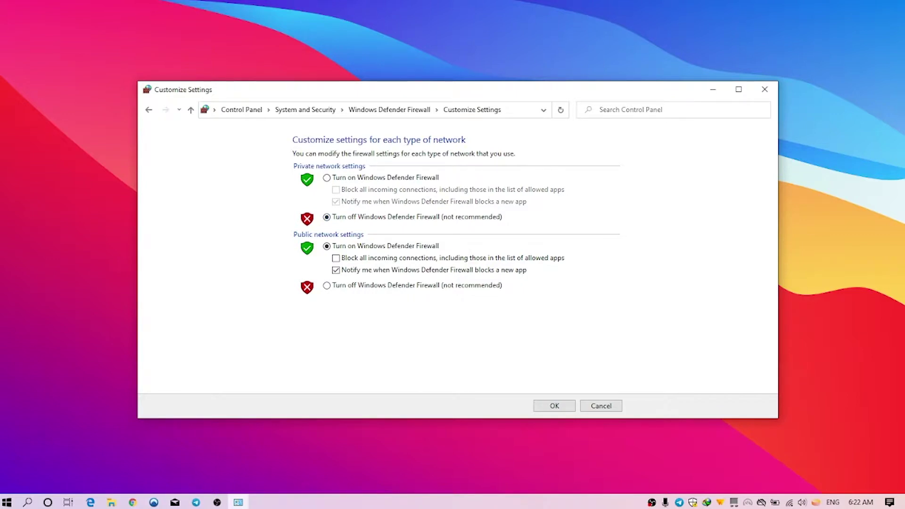
{"action": "left_click", "coordinate": [326, 286]}
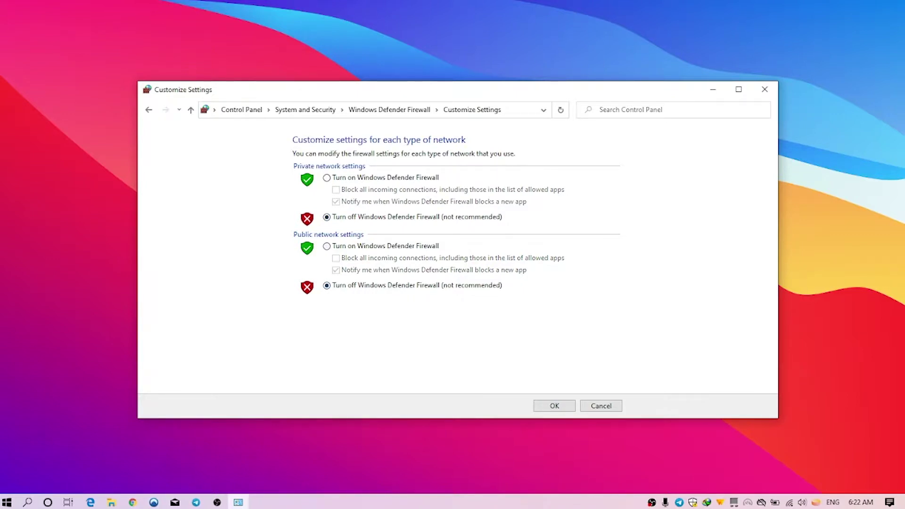
{"action": "left_click", "coordinate": [555, 406]}
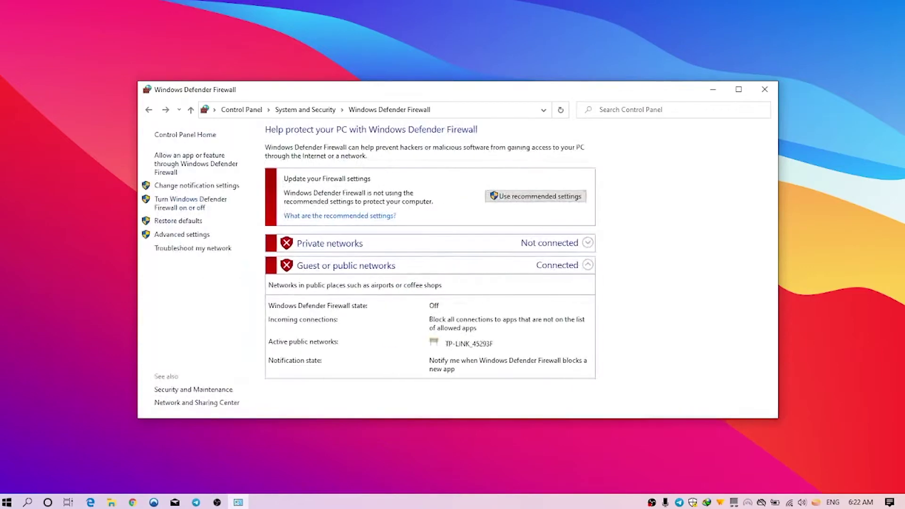
{"action": "left_click", "coordinate": [764, 89]}
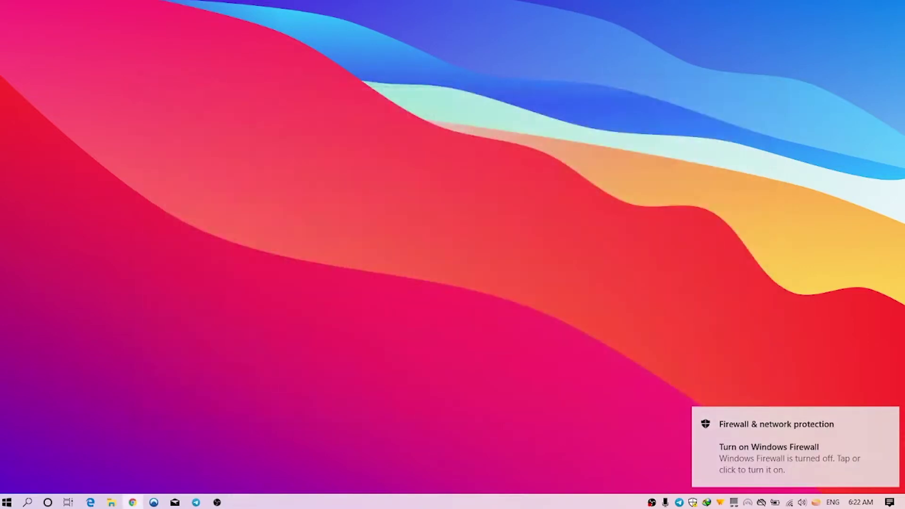